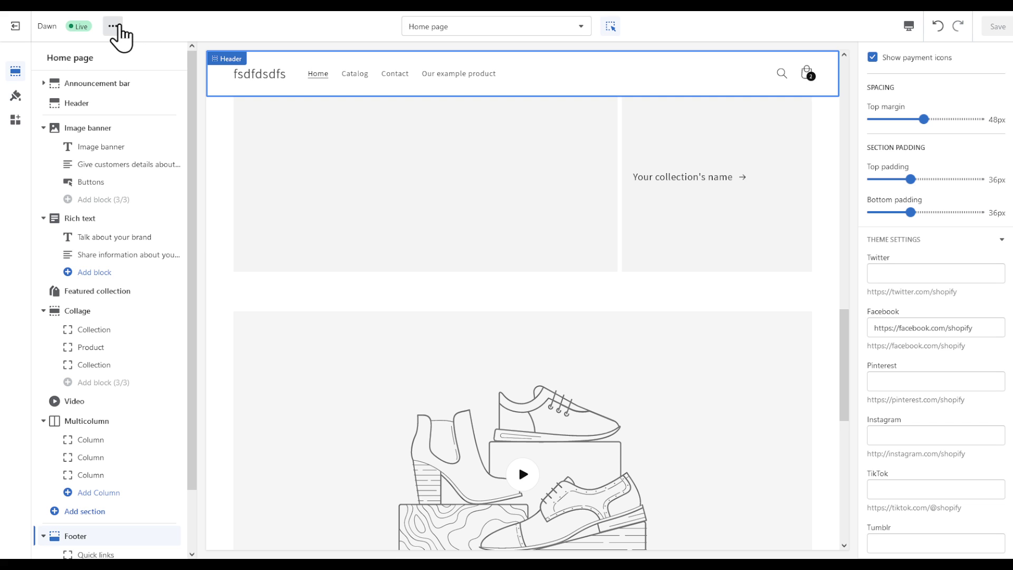
# Step: Scroll through the Dawn storefront home page, then close it to return to the Themes admin
pyautogui.click(113, 26)
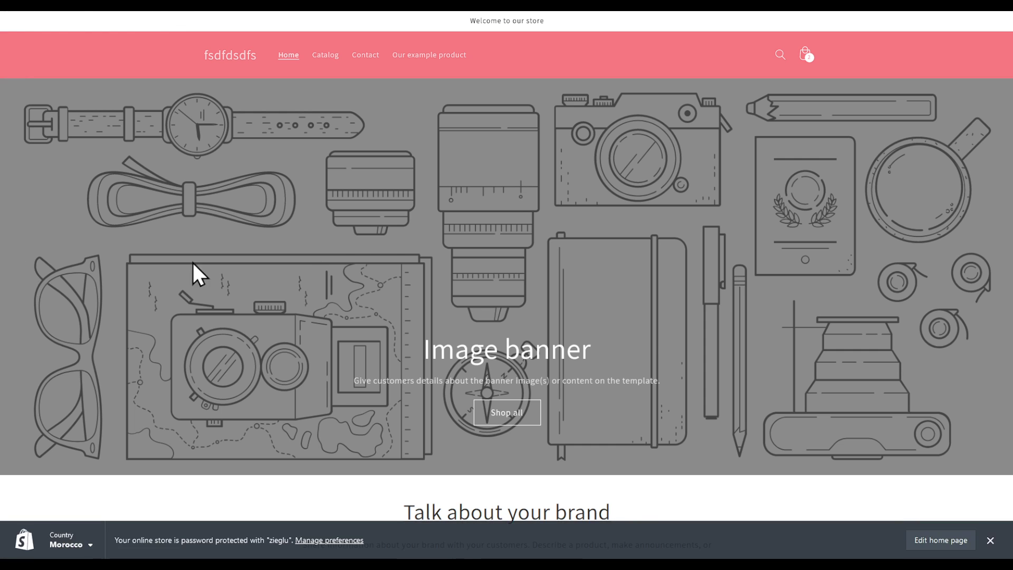
pyautogui.scroll(-1, 397, 248)
pyautogui.scroll(-8, 393, 243)
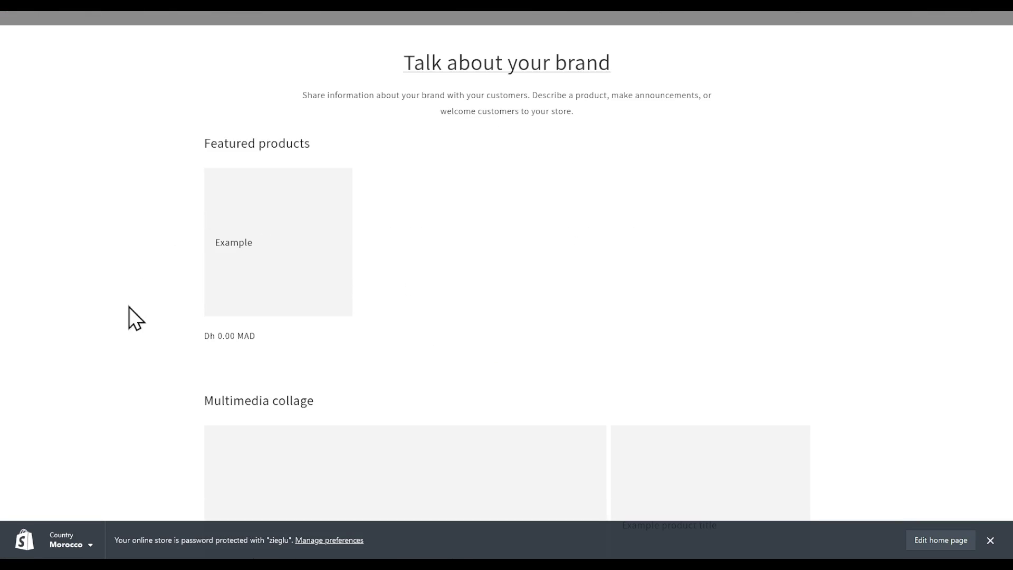
pyautogui.hotkey('ctrl', 'w')
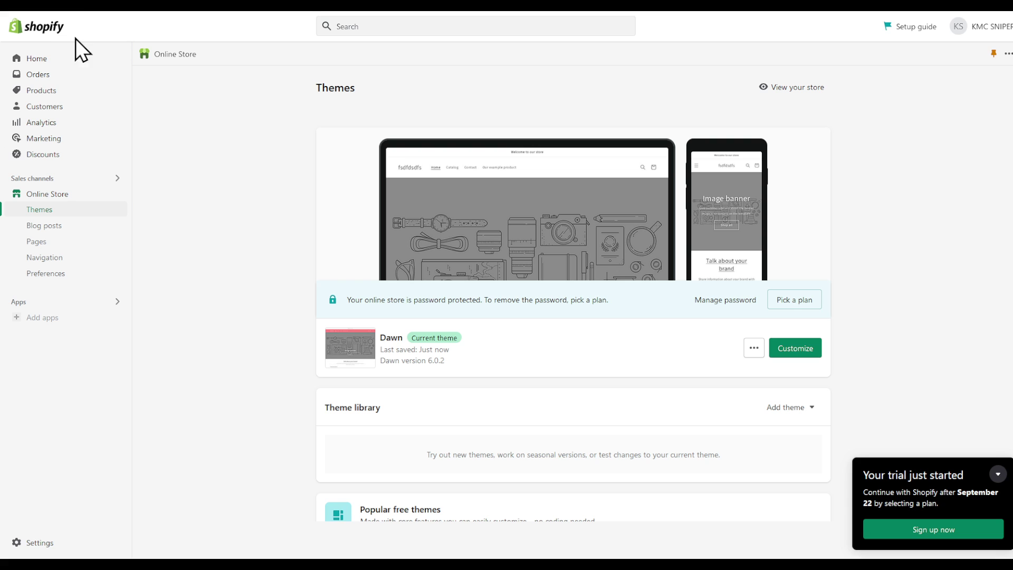
# Step: Create and save a new product titled 'Example 2'
pyautogui.click(68, 93)
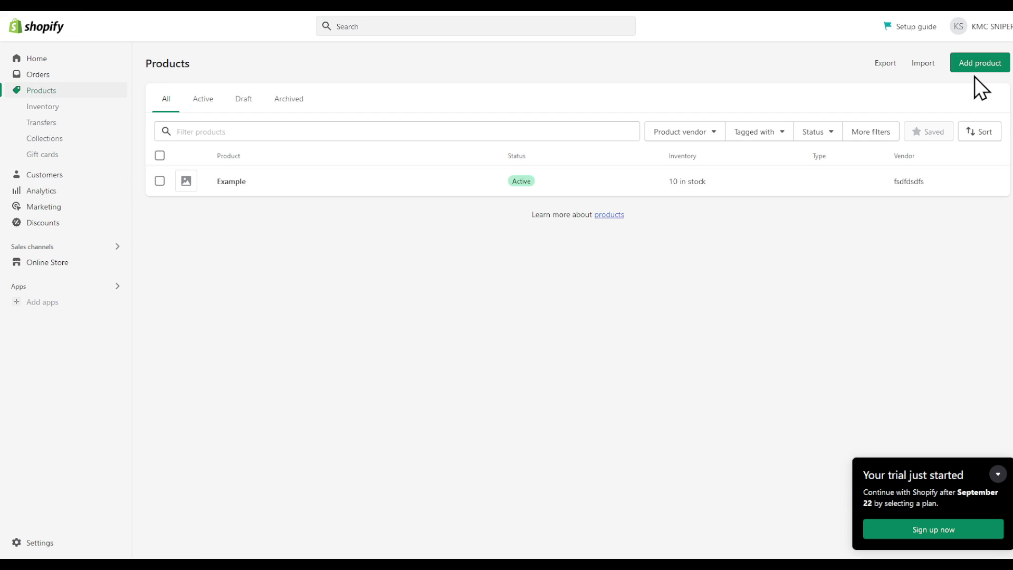
pyautogui.click(973, 70)
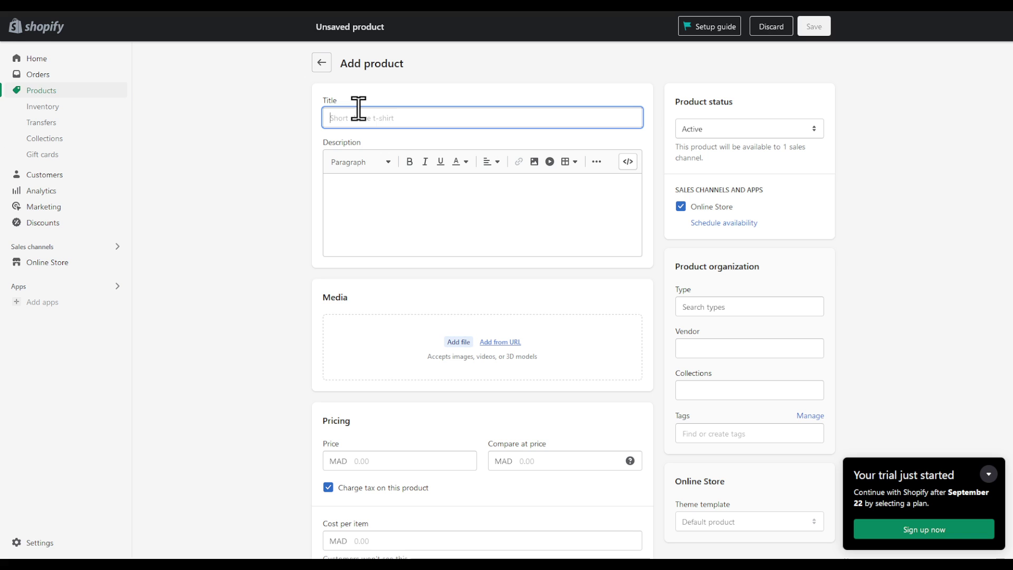
pyautogui.write('Example 2')
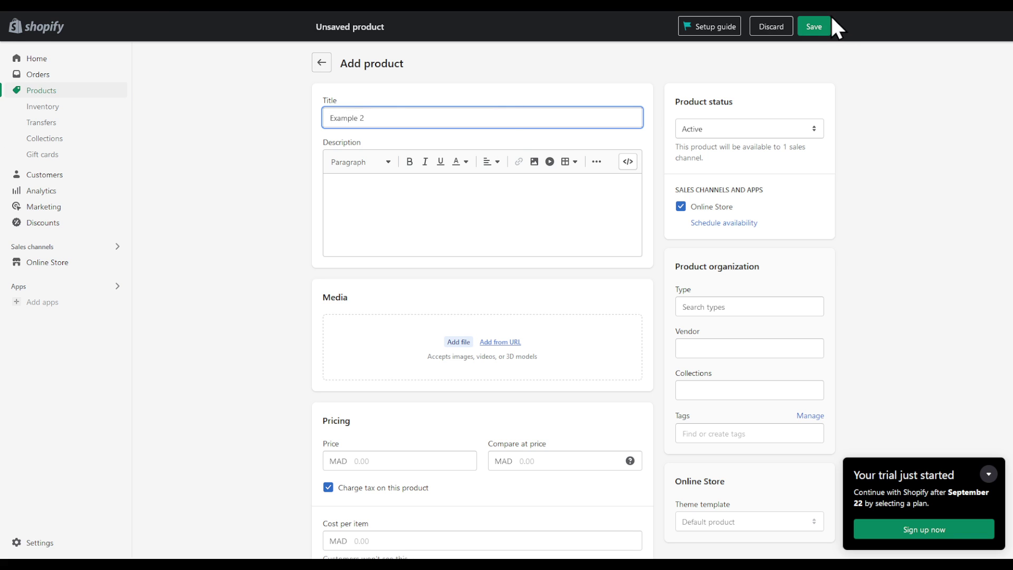
pyautogui.click(825, 21)
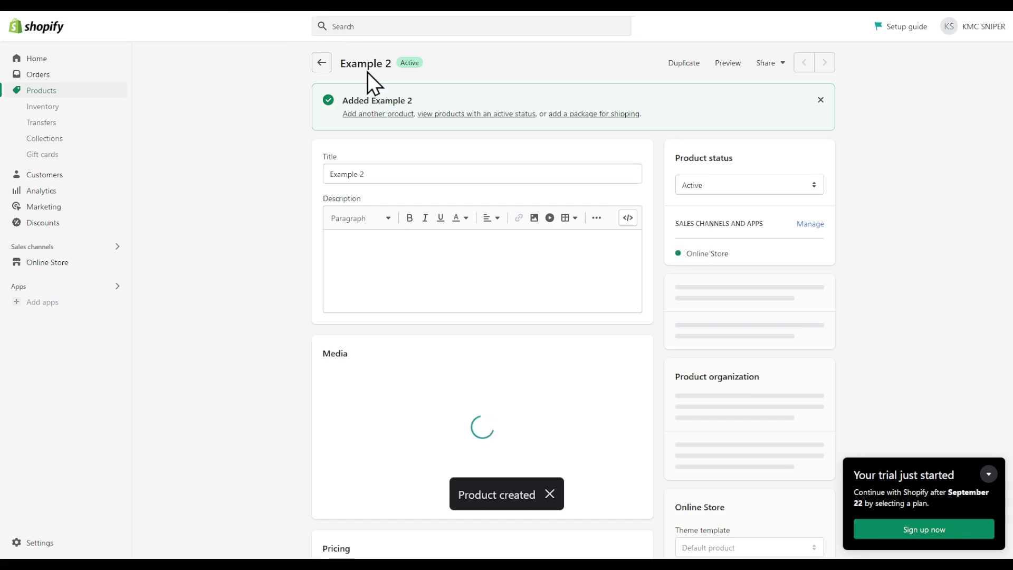
# Step: Create and save another new product titled 'Example 3'
pyautogui.click(322, 64)
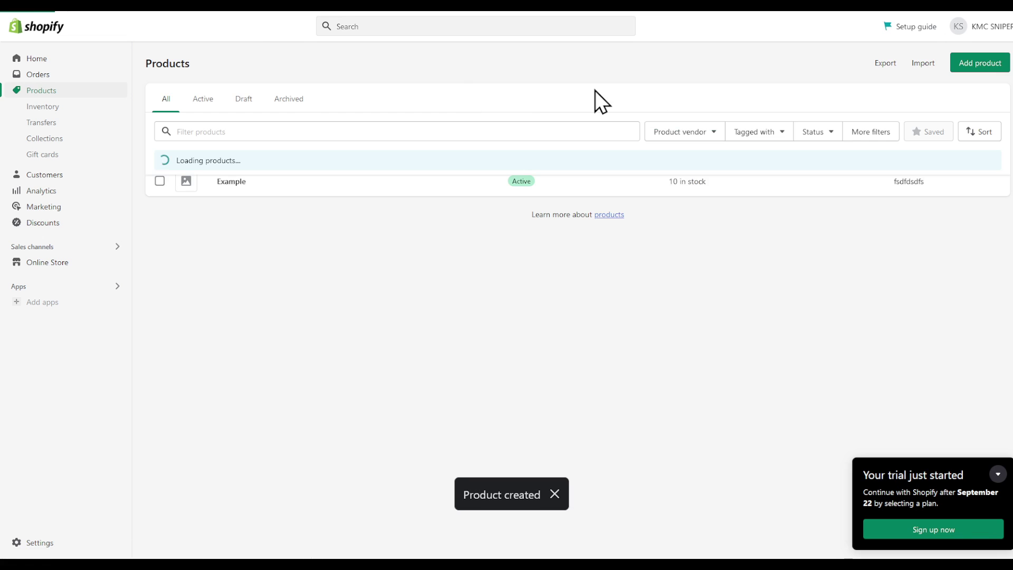
pyautogui.click(984, 72)
pyautogui.click(364, 120)
pyautogui.write('Example 3')
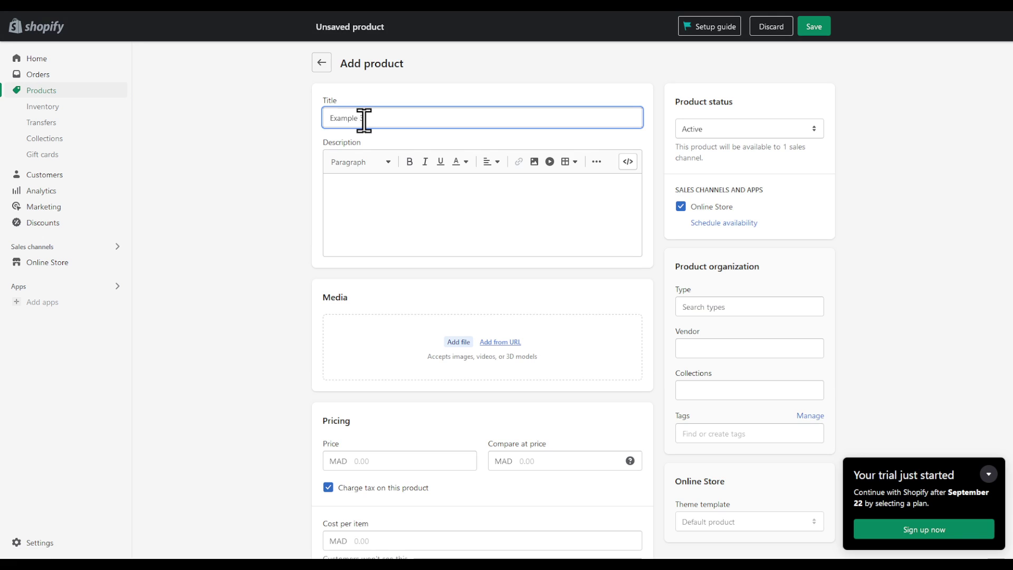
pyautogui.click(814, 28)
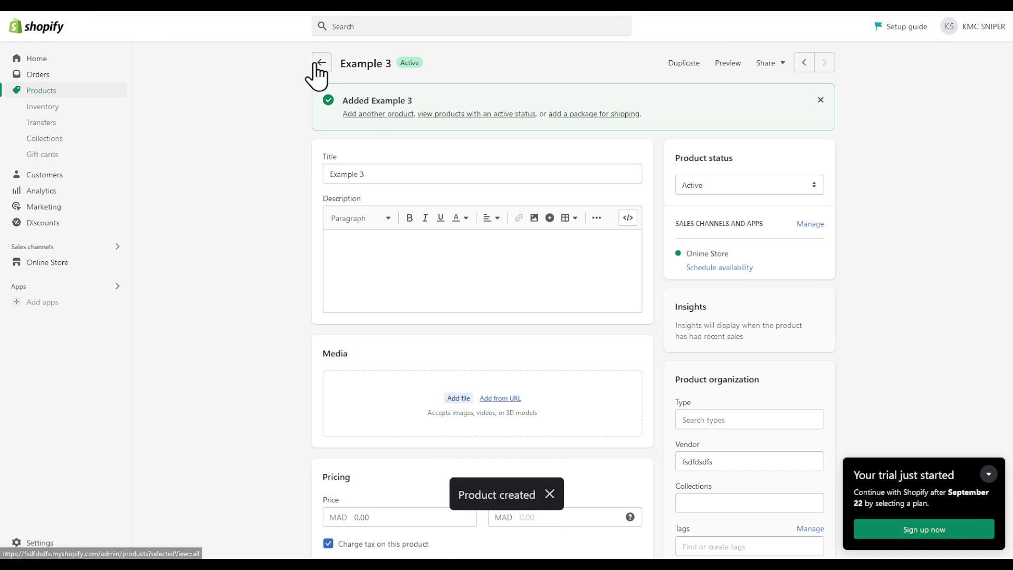
# Step: Set Available stock to 10 for Example 2 and Example 3 in Inventory, save, and view products
pyautogui.click(319, 63)
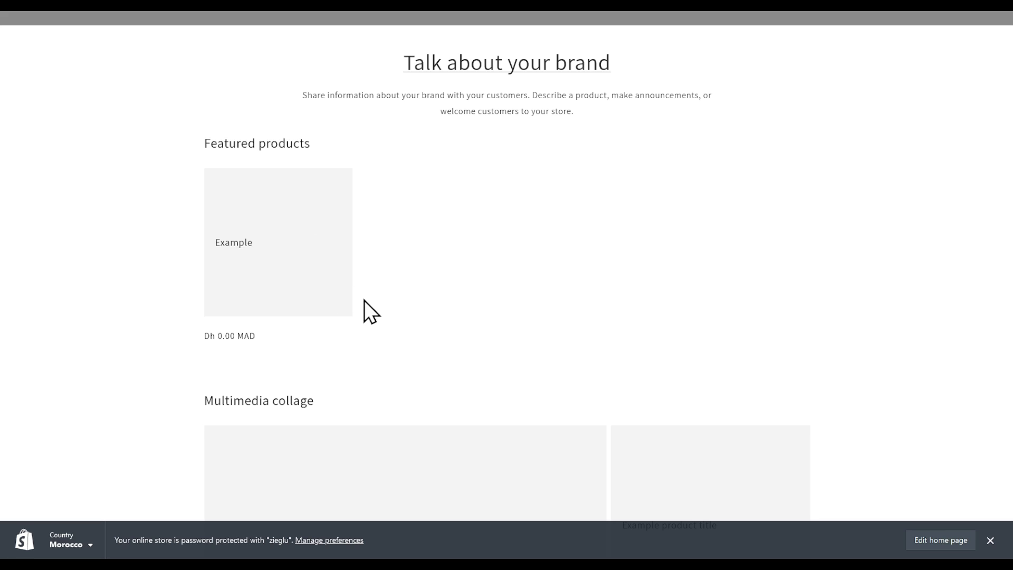
pyautogui.scroll(-6, 364, 300)
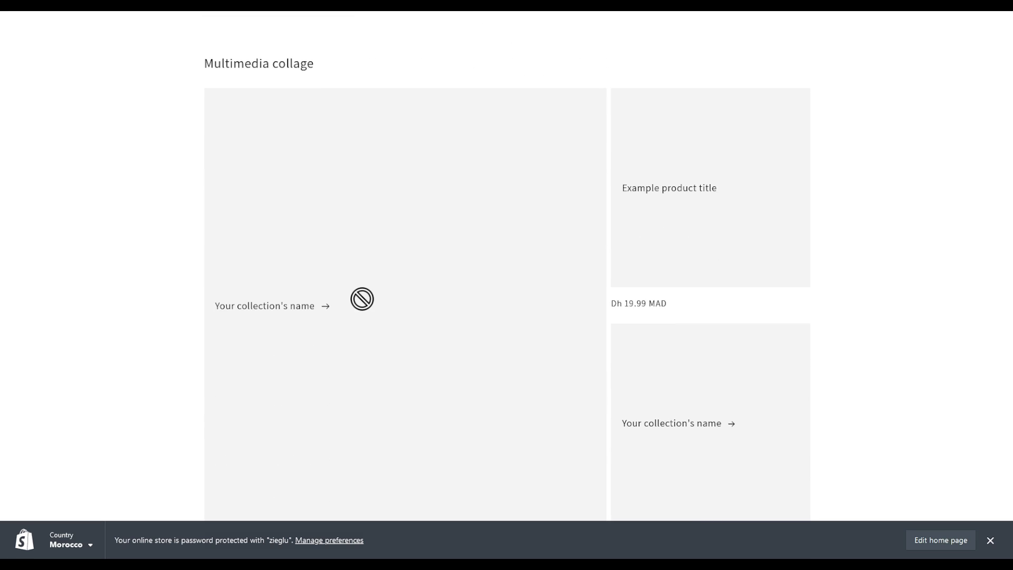
pyautogui.scroll(10, 359, 296)
pyautogui.scroll(-5, 362, 307)
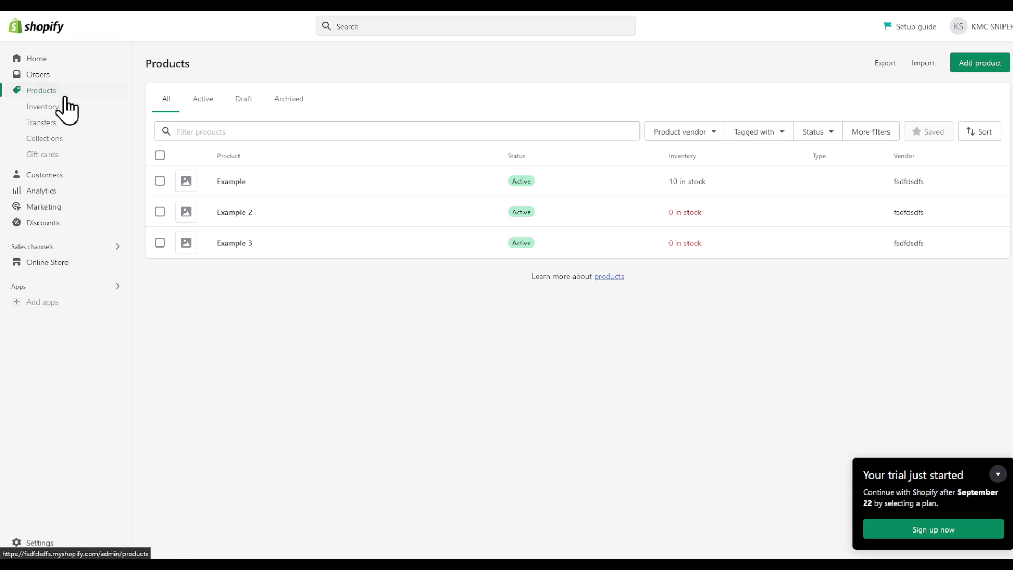
pyautogui.click(58, 107)
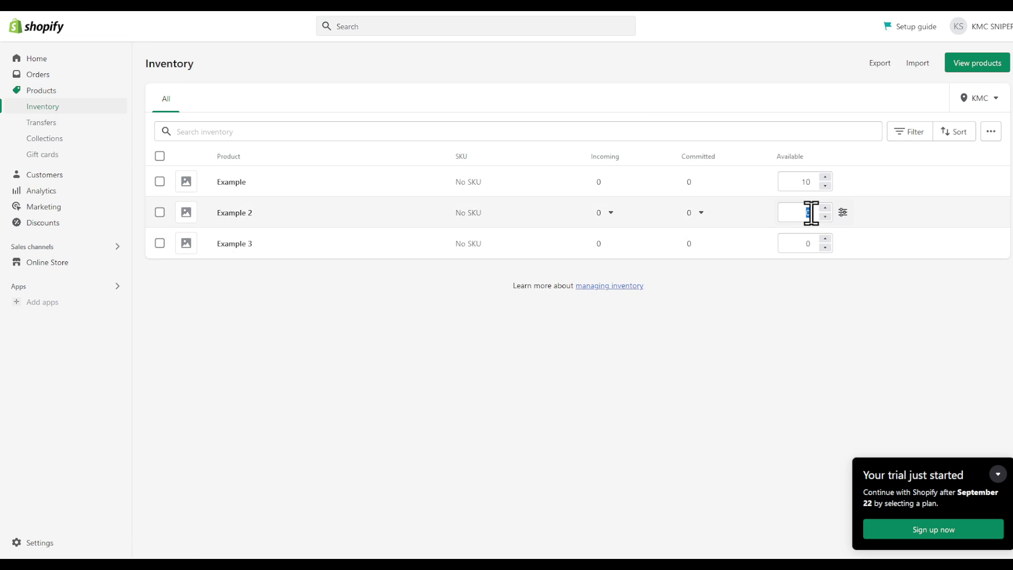
pyautogui.click(806, 214)
pyautogui.write('10')
pyautogui.press('Tab')
pyautogui.press('Tab')
pyautogui.press('Tab')
pyautogui.press('Tab')
pyautogui.press('Tab')
pyautogui.press('Tab')
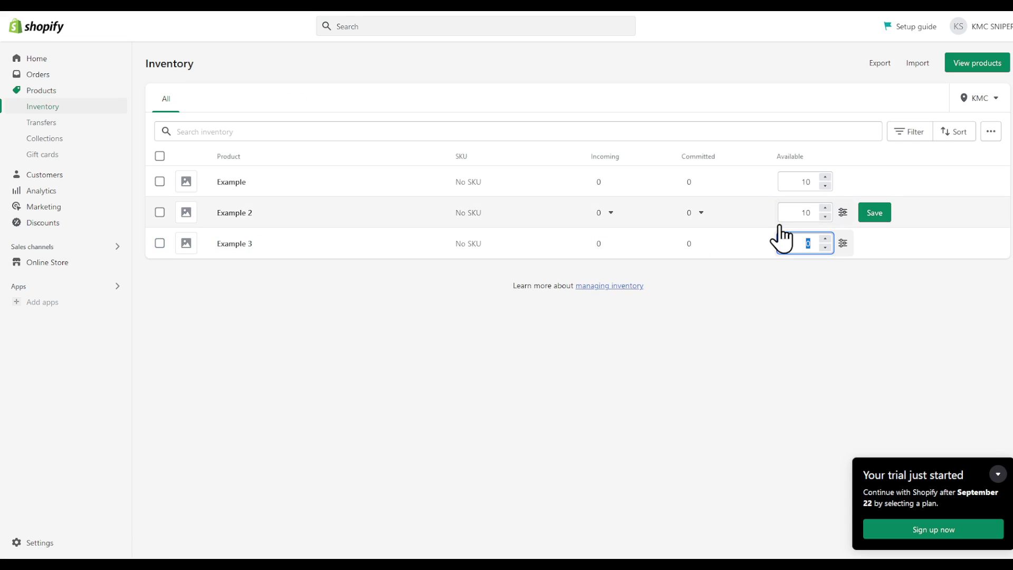
pyautogui.write('10')
pyautogui.click(868, 239)
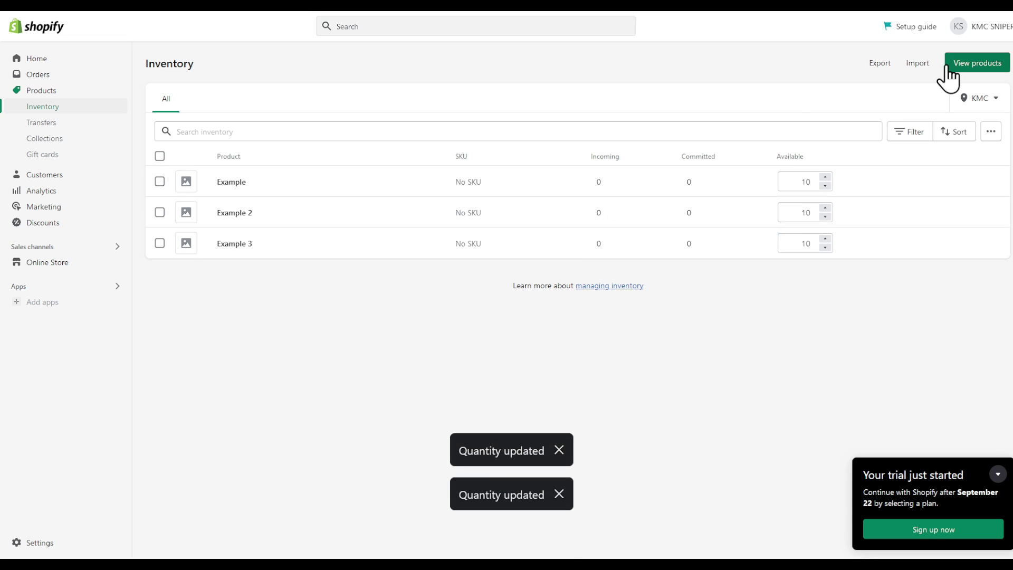
pyautogui.click(955, 66)
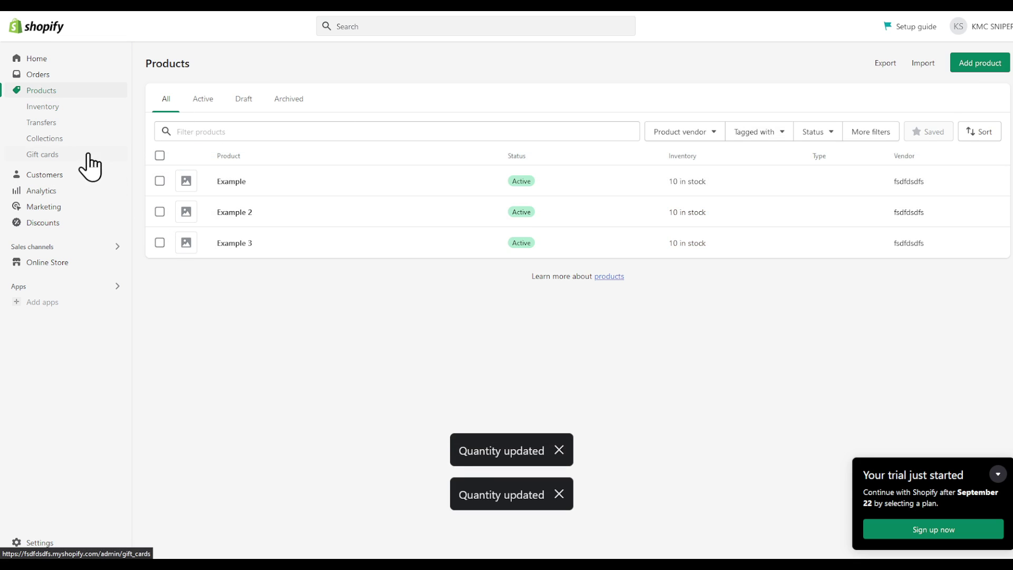
# Step: Go to Products > Collections, closing the help page that opened
pyautogui.click(72, 138)
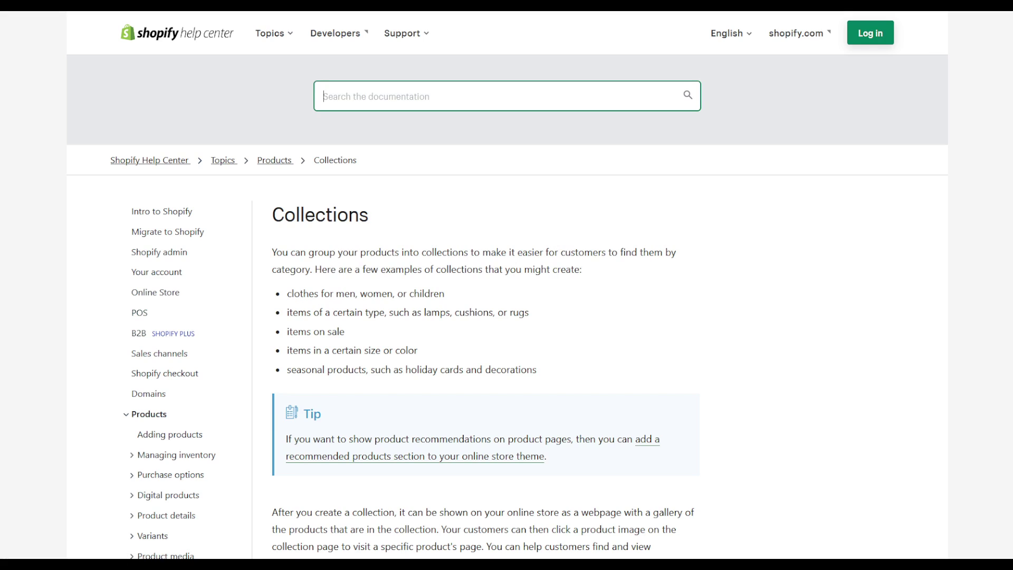
pyautogui.hotkey('ctrl', 'w')
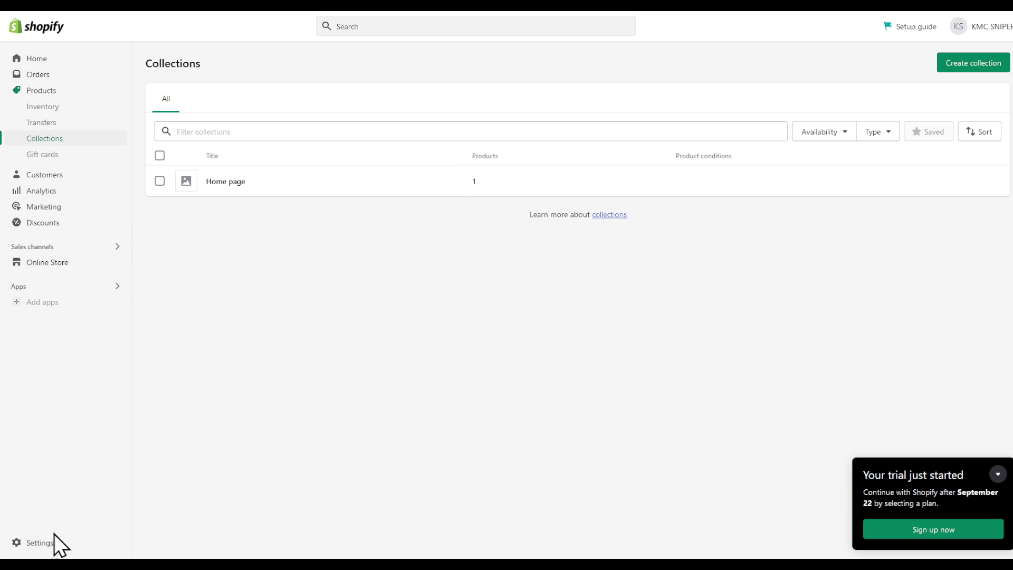
# Step: Look at the Apps and sales channels settings, then go to the App Store via Add apps
pyautogui.click(45, 549)
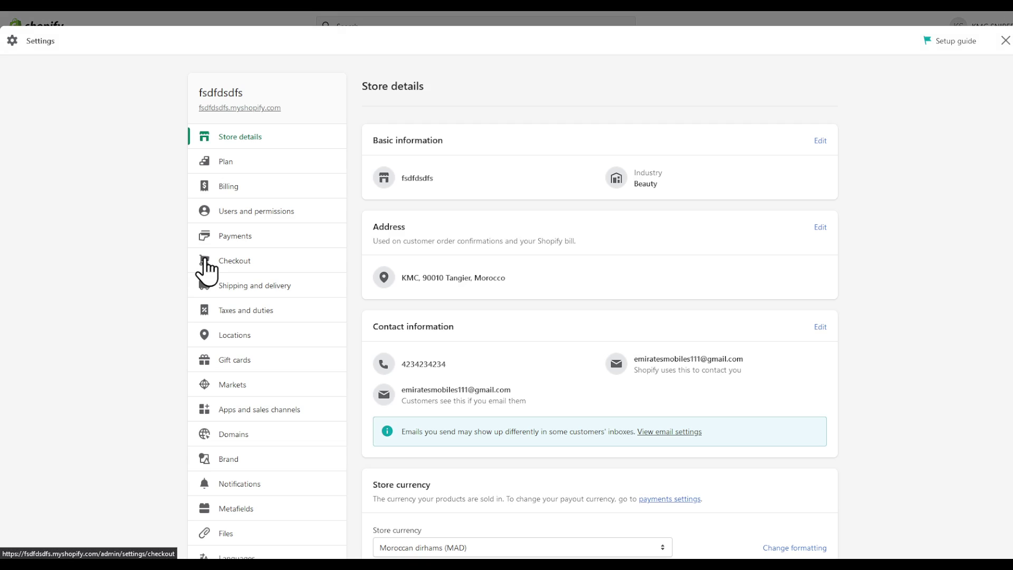
pyautogui.click(273, 414)
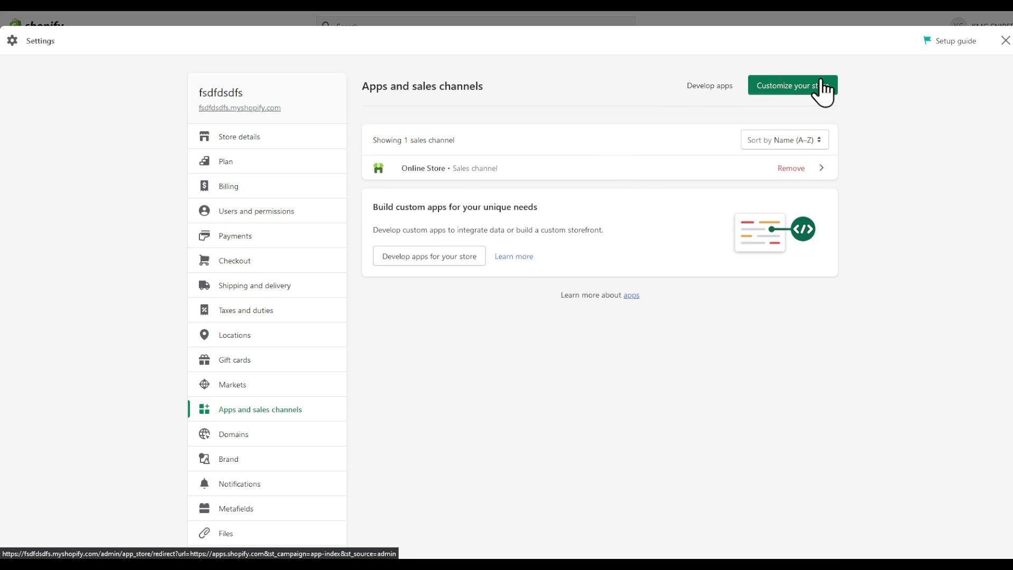
pyautogui.click(1006, 40)
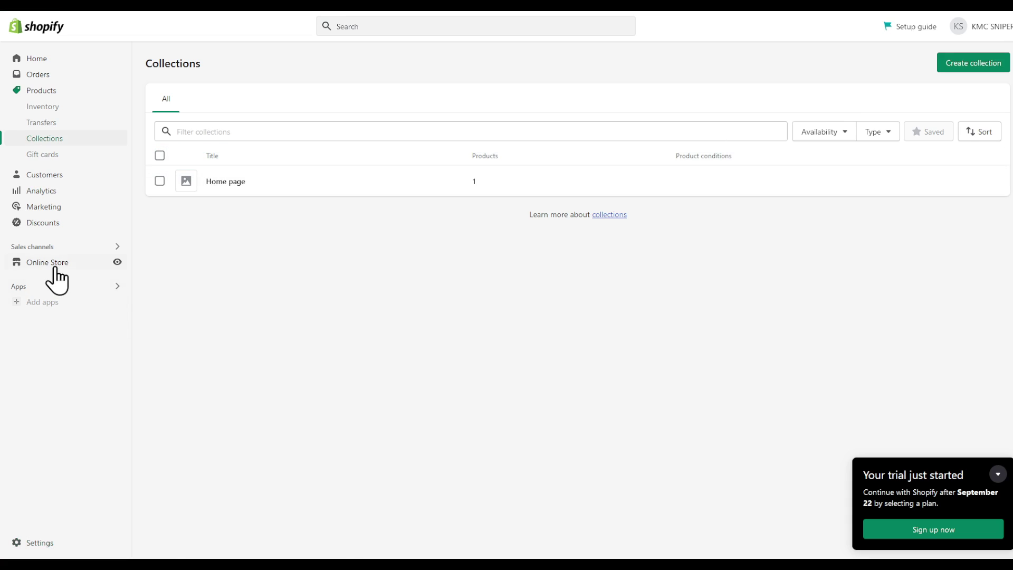
pyautogui.click(42, 302)
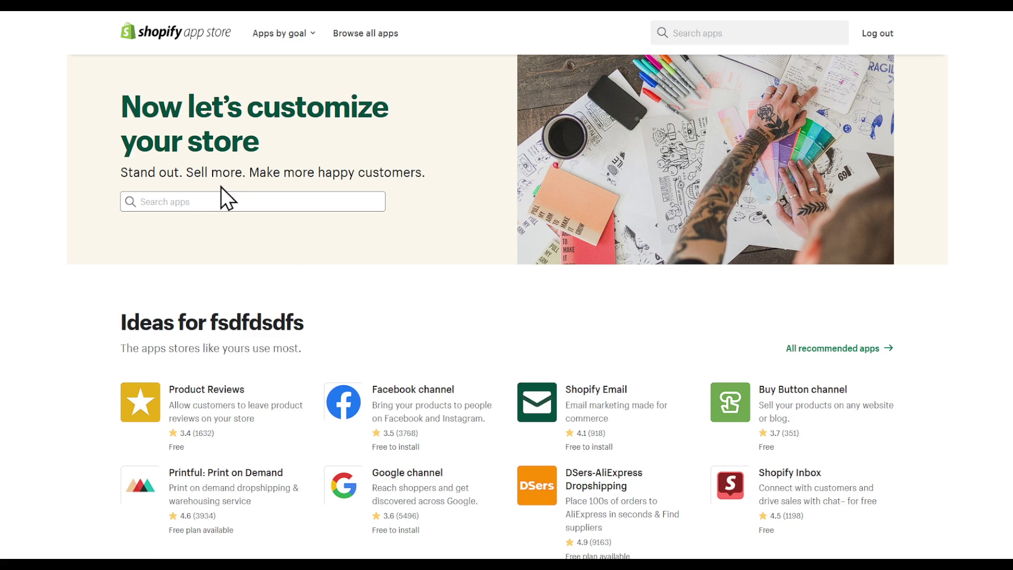
# Step: Search the App Store for 'Shopify Fulfillment Network' and open the app's page
pyautogui.click(211, 203)
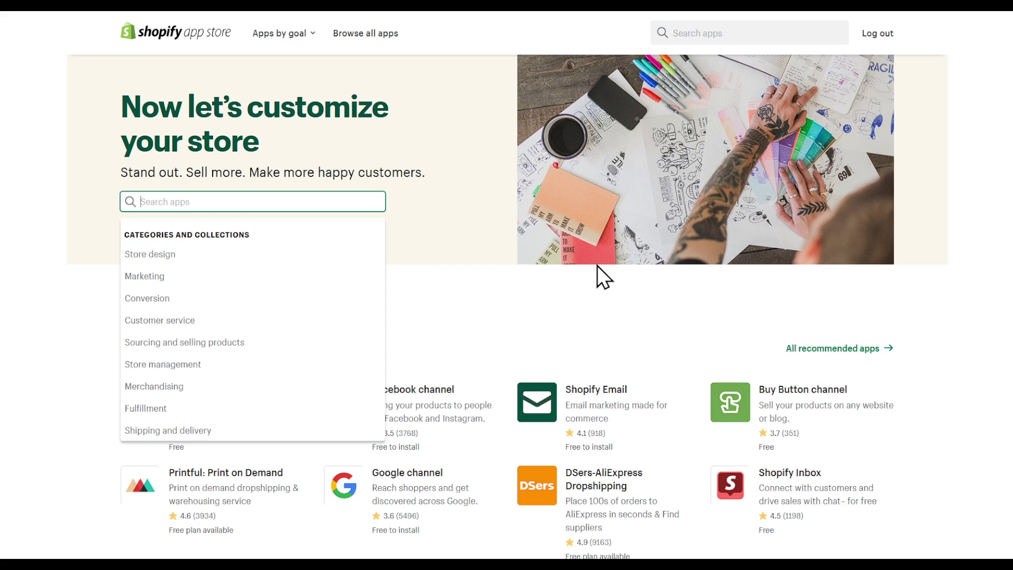
pyautogui.write('Shopify Fulfillment Network')
pyautogui.press('Return')
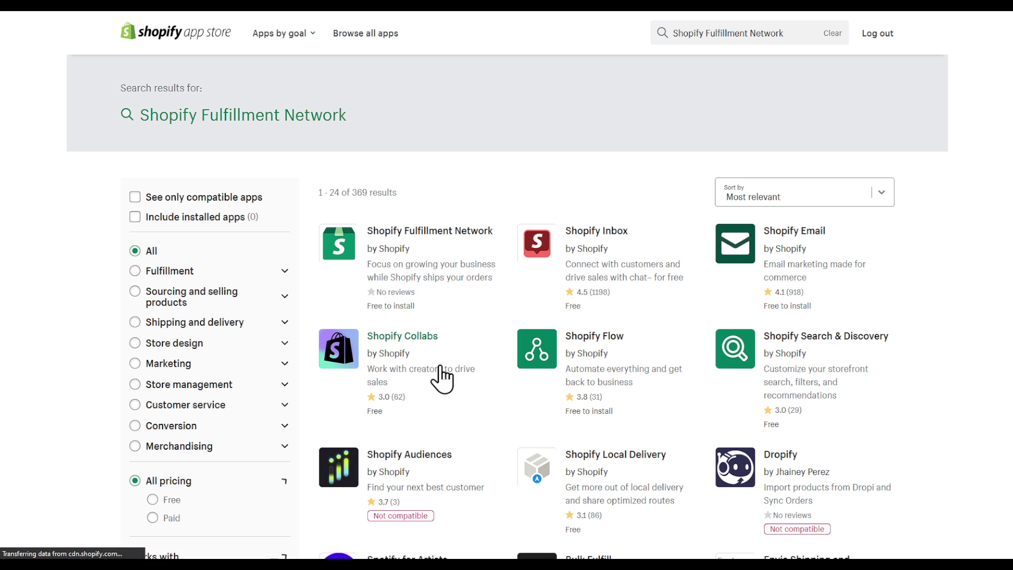
pyautogui.click(362, 239)
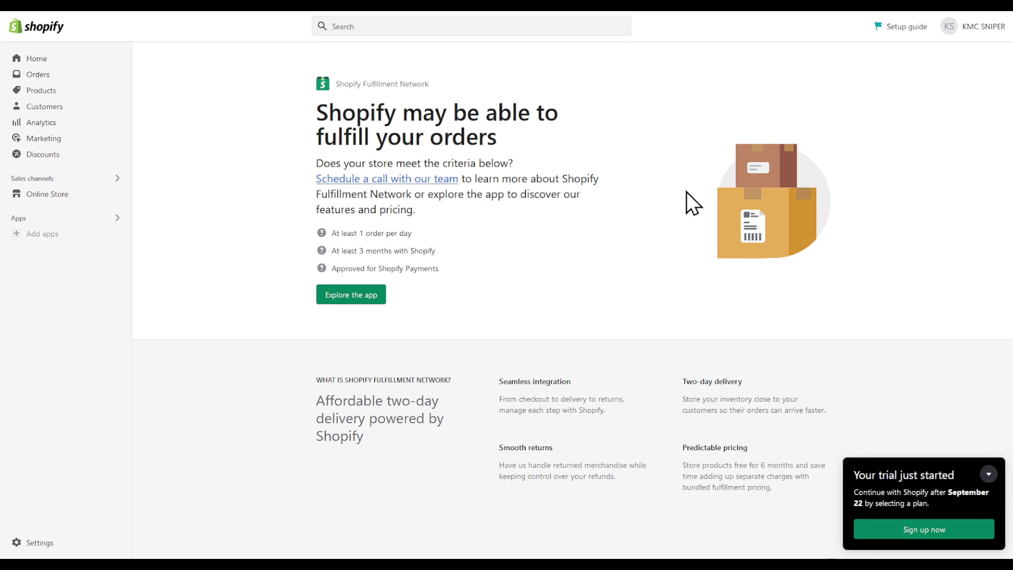
# Step: Launch the Fulfillment Network app and dismiss its introduction dialog
pyautogui.click(334, 295)
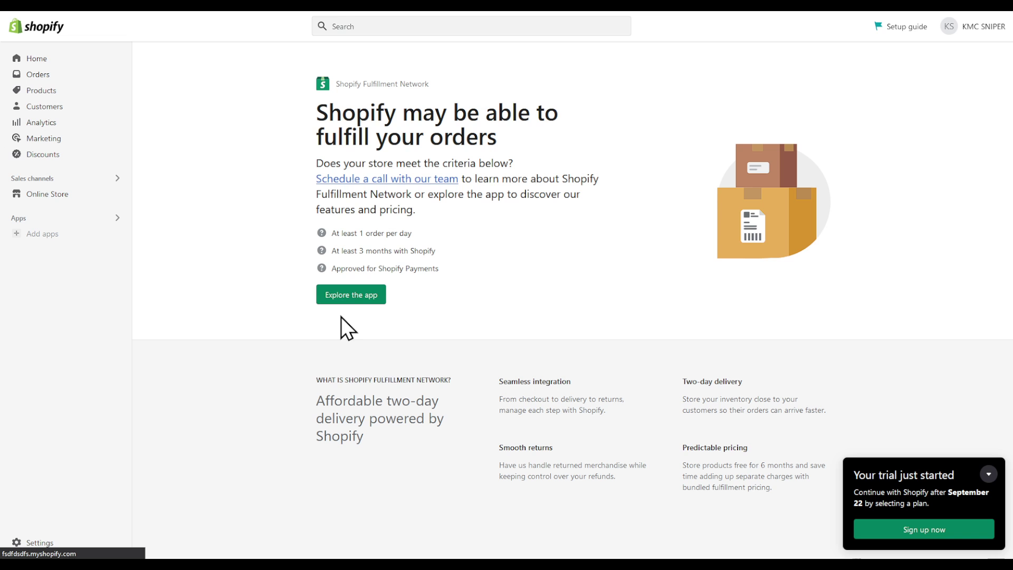
pyautogui.click(343, 287)
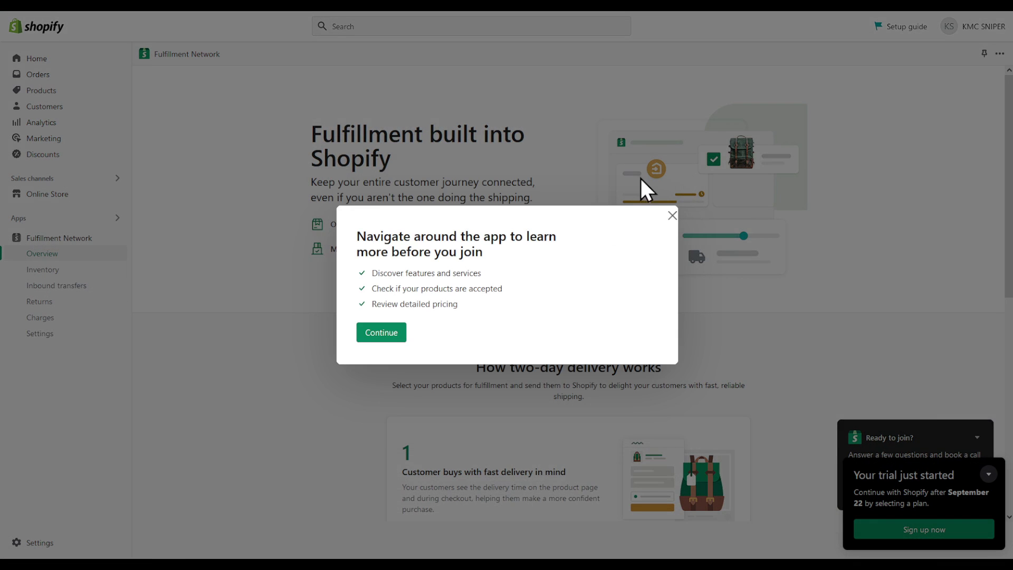
pyautogui.click(375, 336)
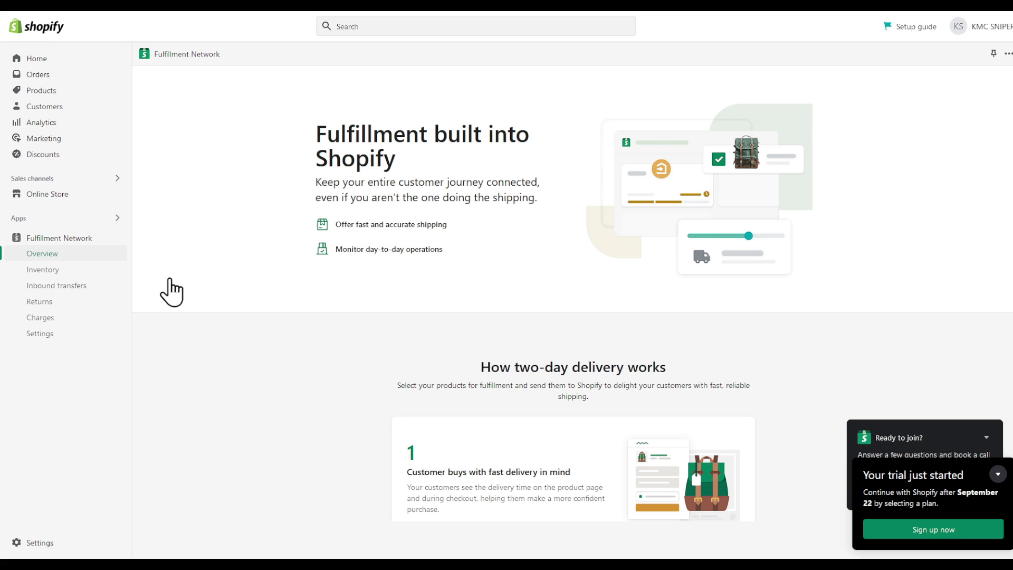
# Step: View the Fulfillment Network Inventory page and its eligible product categories
pyautogui.click(66, 273)
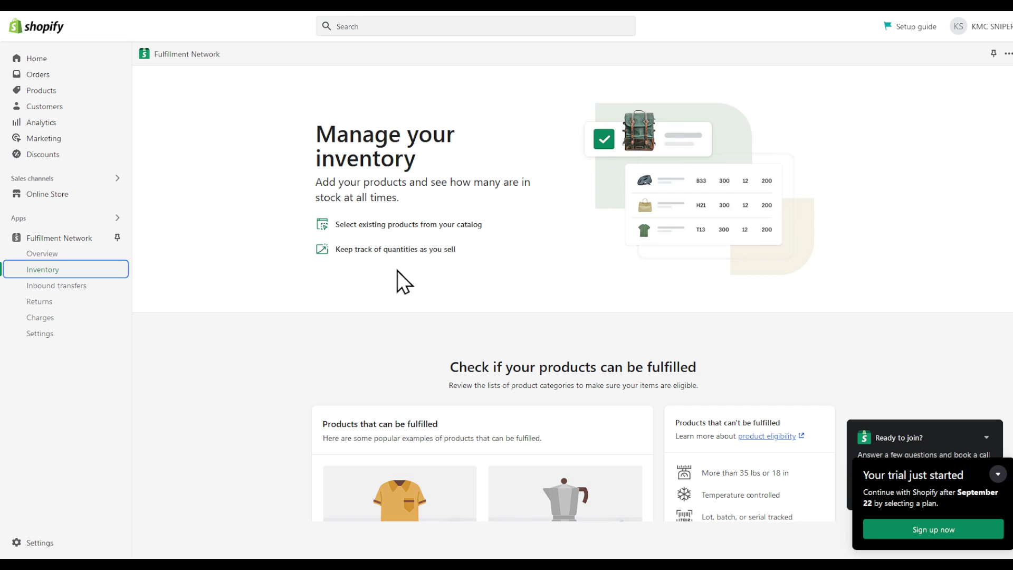
pyautogui.scroll(-4, 455, 327)
pyautogui.scroll(4, 691, 272)
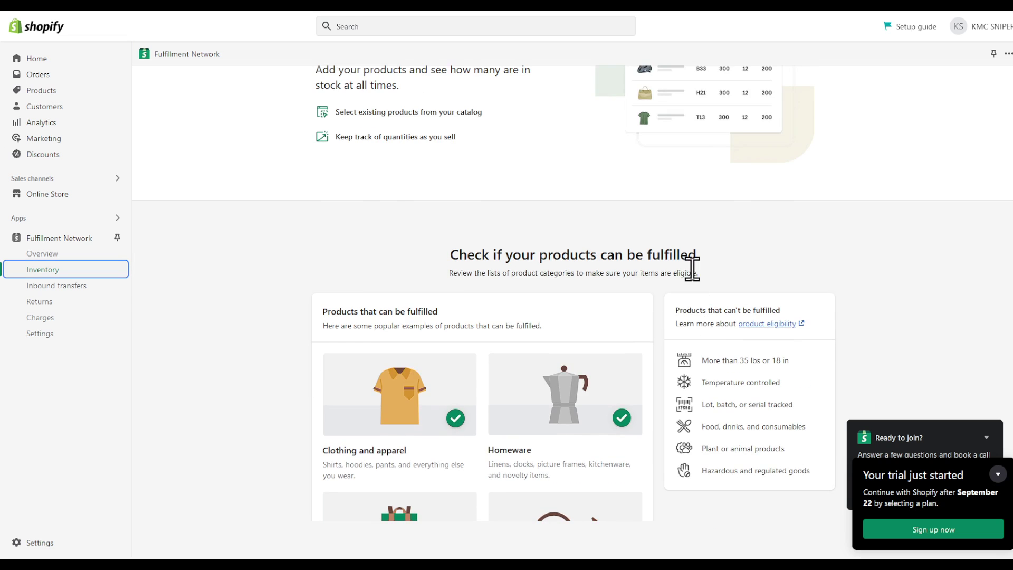
pyautogui.scroll(-6, 681, 285)
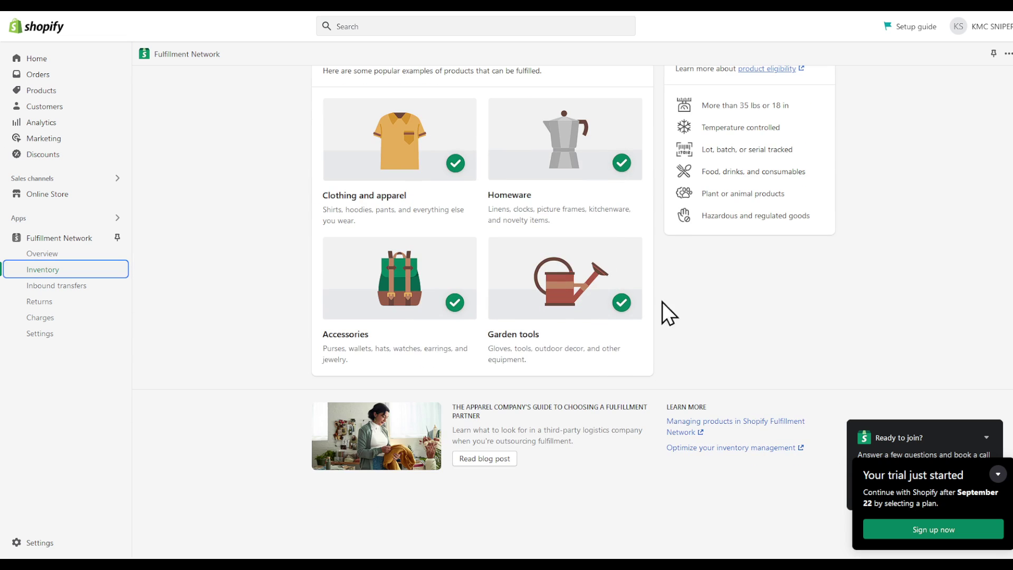
pyautogui.scroll(6, 357, 297)
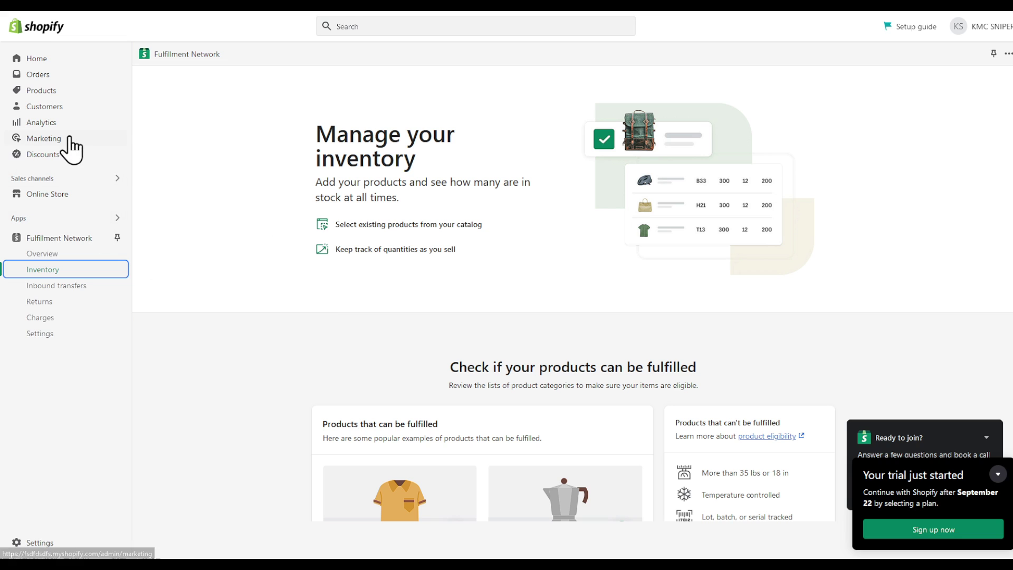
# Step: Tick Example, Example 2 and Example 3 in the Products list, then close the bulk actions list
pyautogui.click(37, 93)
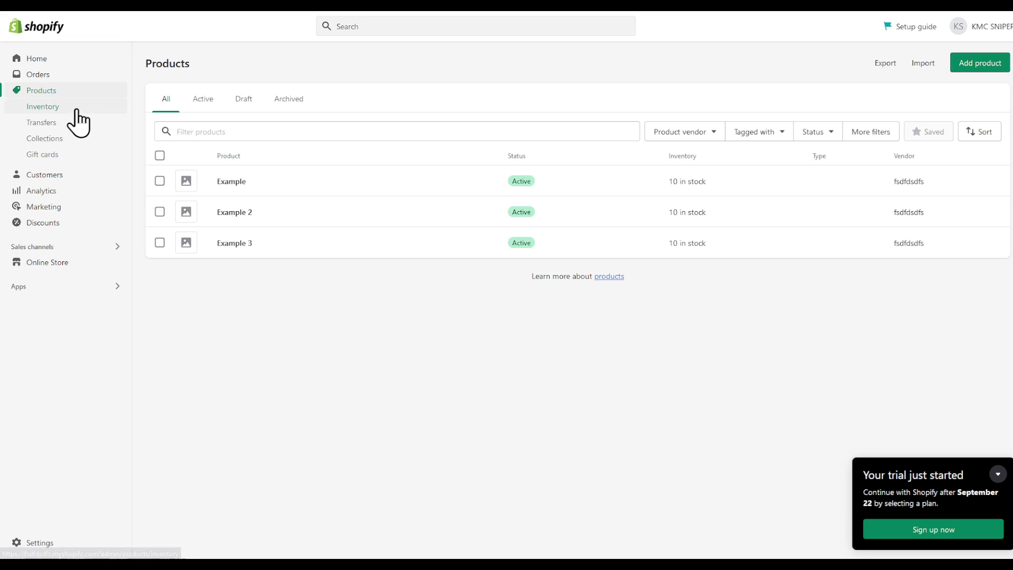
pyautogui.click(75, 109)
pyautogui.click(65, 92)
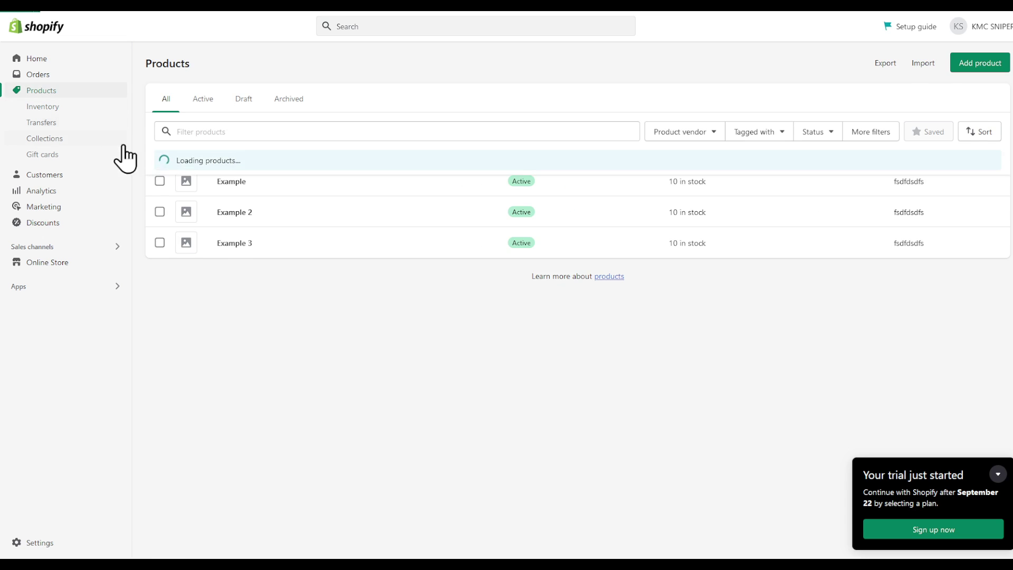
pyautogui.click(160, 181)
pyautogui.click(160, 212)
pyautogui.click(160, 243)
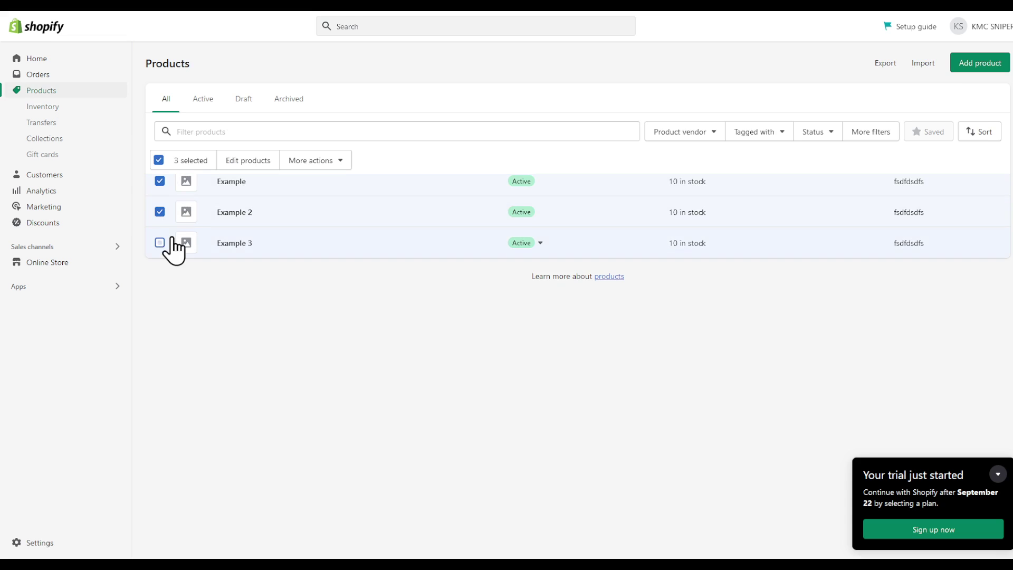
pyautogui.click(301, 165)
pyautogui.click(935, 67)
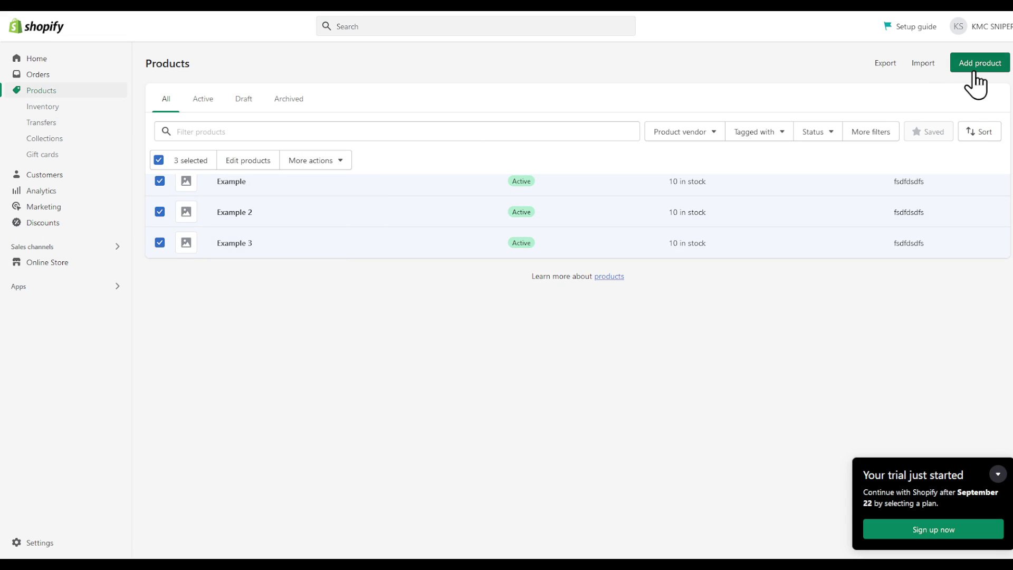